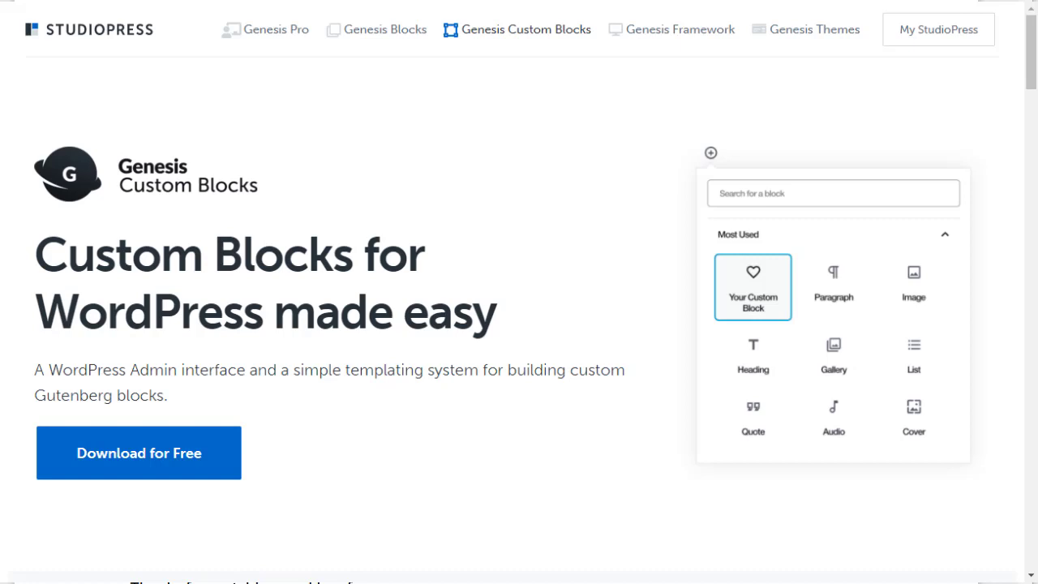
pyautogui.scroll(-5, 519, 291)
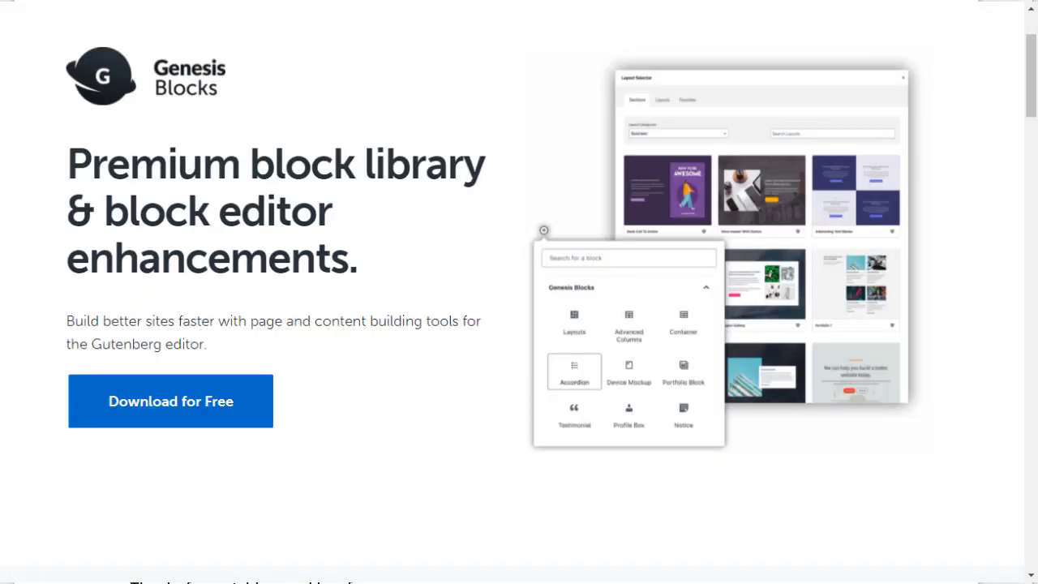